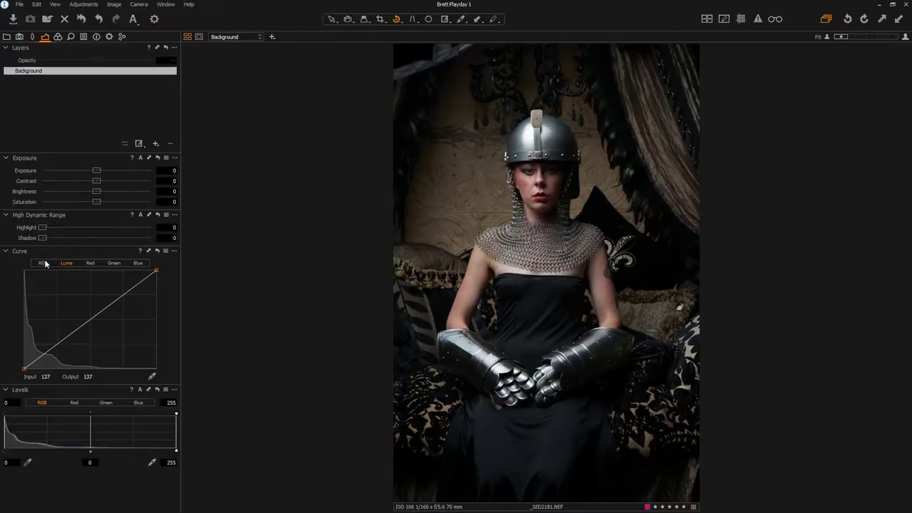
Reveal the figure in Layer 1's mask and begin a pen path along the coif's left edge.
left_click_drag(96, 191, 121, 191)
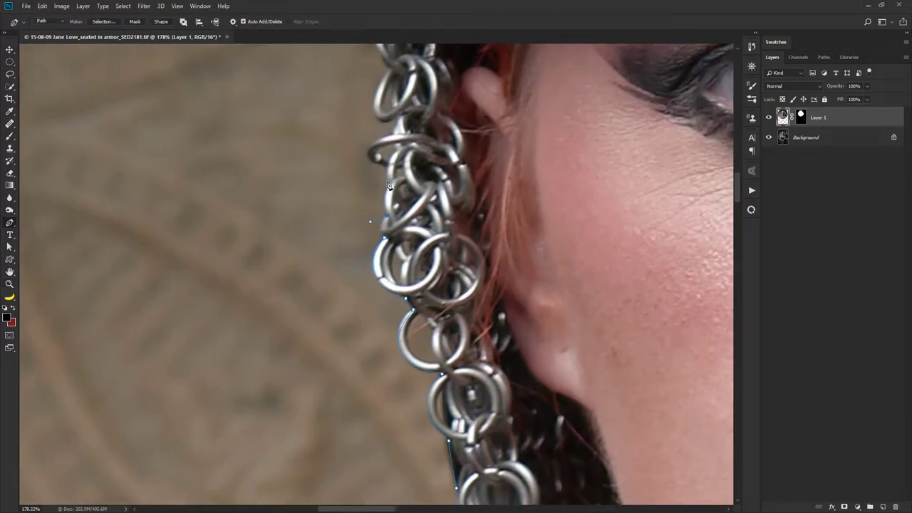
Extend the path up the chainmail and helmet band with curved anchors along the dome.
left_click_drag(389, 185, 440, 317)
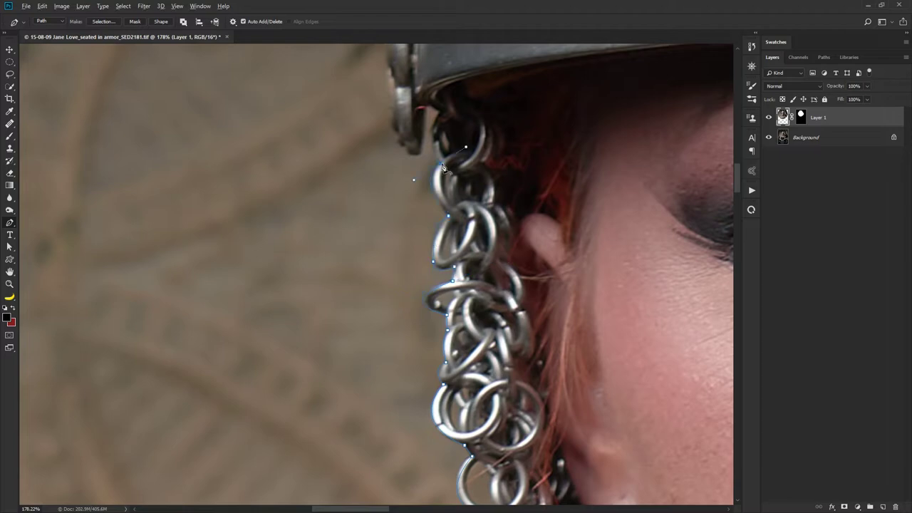
left_click_drag(443, 168, 437, 324)
left_click_drag(397, 213, 404, 368)
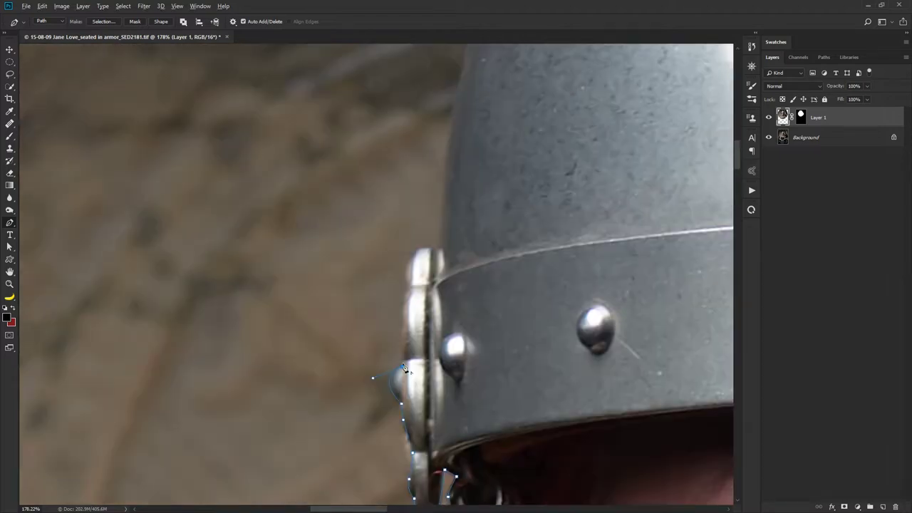
left_click_drag(414, 86, 421, 264)
left_click_drag(418, 118, 462, 179)
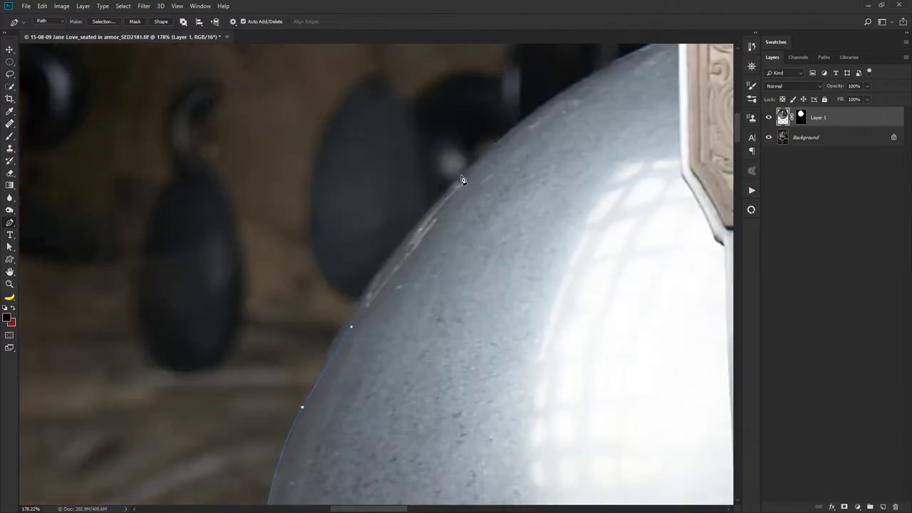
left_click_drag(498, 213, 270, 407)
left_click_drag(449, 224, 545, 203)
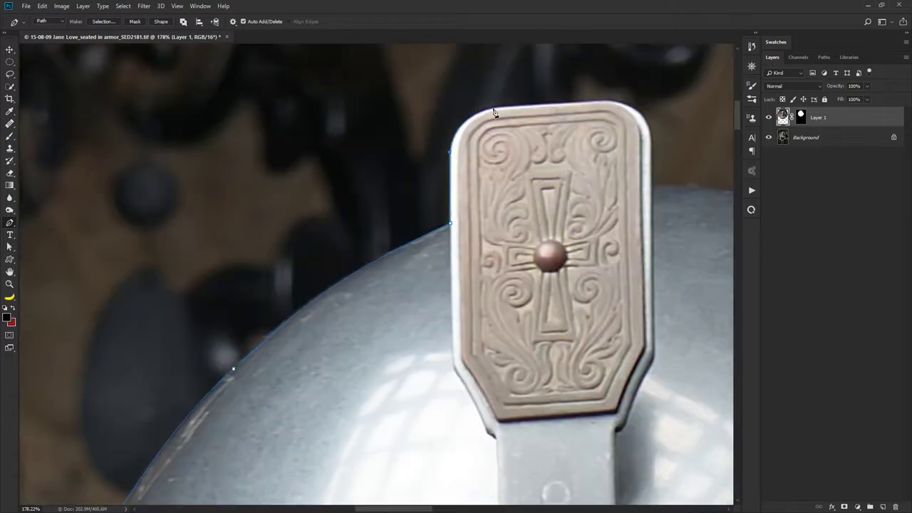
Curve the path over the crest plate and around to the helmet's far side.
left_click_drag(494, 110, 533, 102)
left_click_drag(611, 107, 366, 221)
left_click_drag(406, 280, 214, 166)
left_click_drag(383, 234, 159, 113)
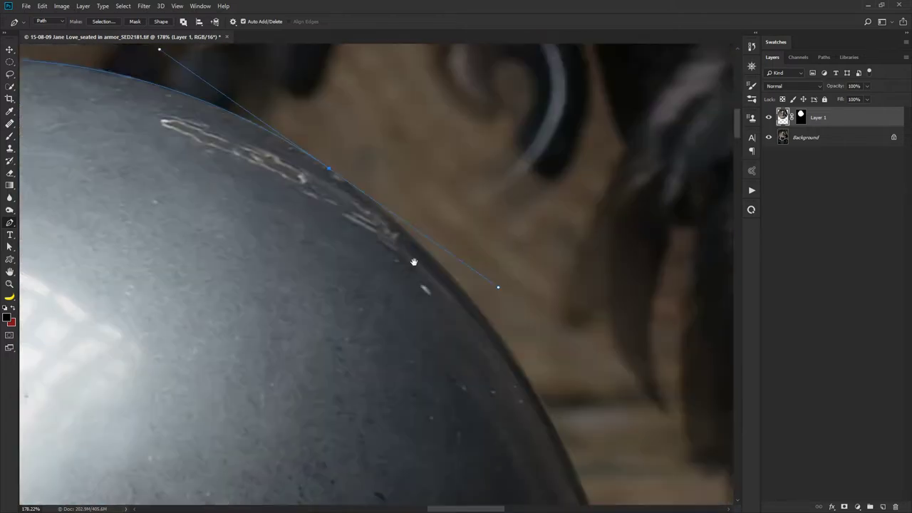
left_click_drag(415, 259, 214, 107)
left_click_drag(574, 381, 579, 476)
left_click_drag(581, 375, 460, 290)
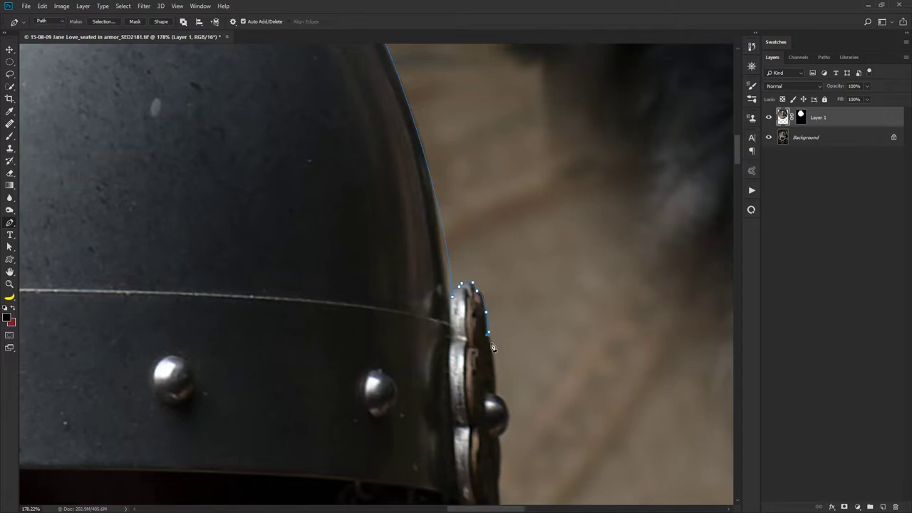
Continue the path past the side rivets and down the far chainmail edge.
left_click_drag(492, 347, 448, 194)
left_click_drag(453, 281, 428, 308)
left_click_drag(422, 365, 442, 107)
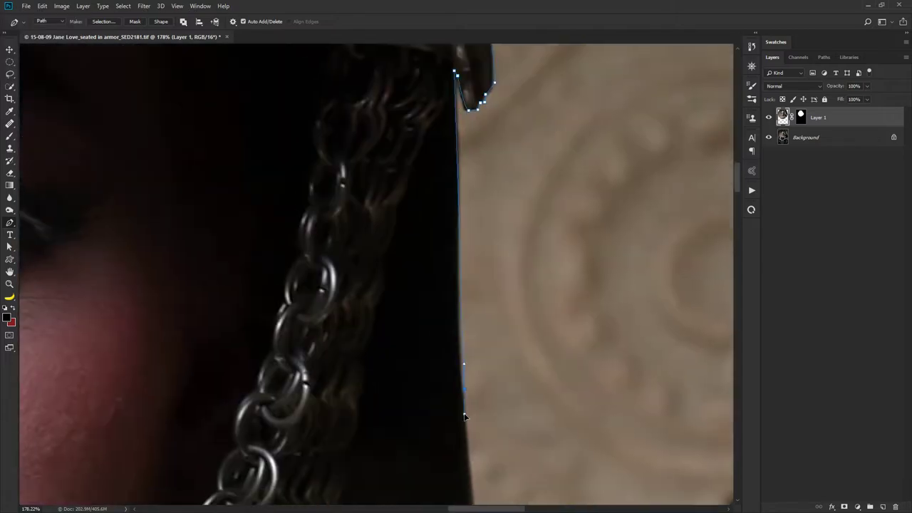
mouse_move(485, 464)
left_mouse_down()
mouse_move(344, 428)
mouse_move(413, 334)
left_mouse_up()
left_click(357, 218)
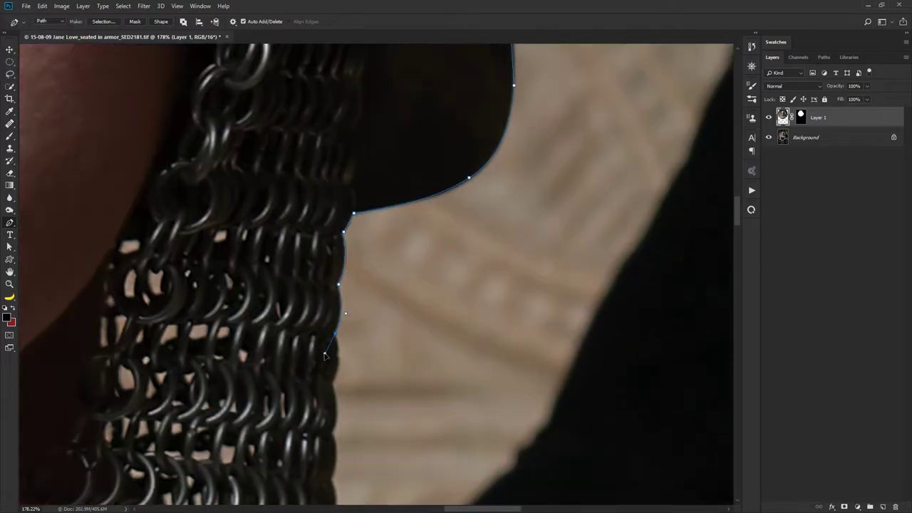
left_click_drag(324, 357, 369, 222)
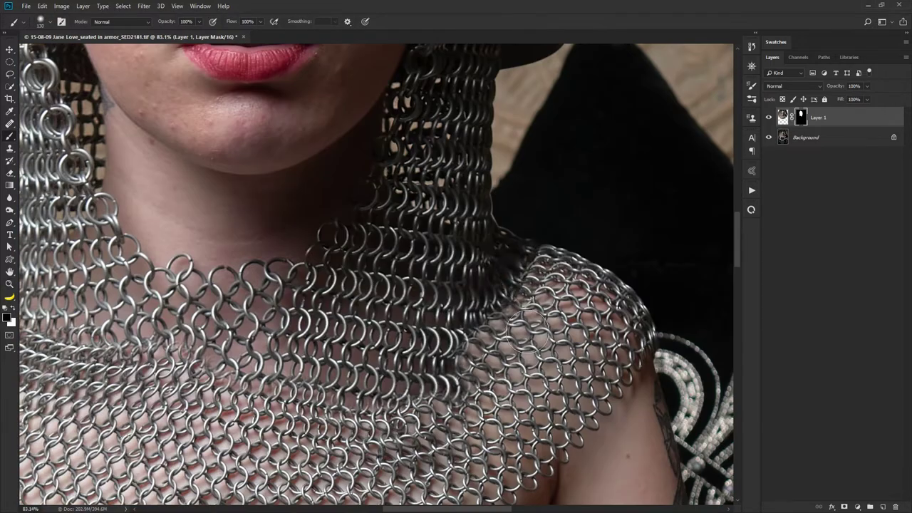
Stamp the visible layers into a new layer and copy one eye onto its own layer.
scroll(174, 406, "up", 3)
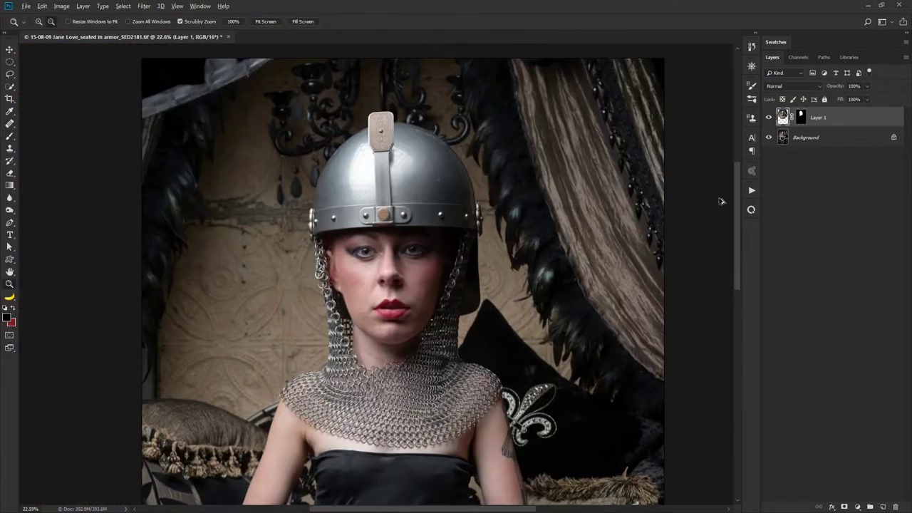
key("ctrl+shift+alt+e")
key("m")
left_click_drag(324, 230, 394, 280)
key("ctrl+j")
Copy the other eye to its own layer and scale it up.
left_click_drag(385, 235, 448, 271)
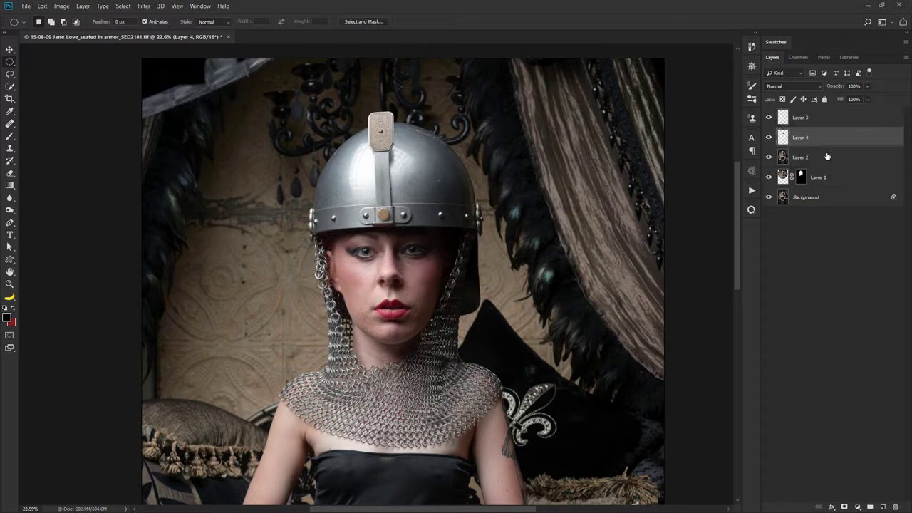
key("ctrl+t")
key("Return")
left_click(845, 507, "alt")
Hide the eye layers behind black masks and paint the enlarged eyes back in.
key("z")
left_click_drag(400, 256, 412, 256)
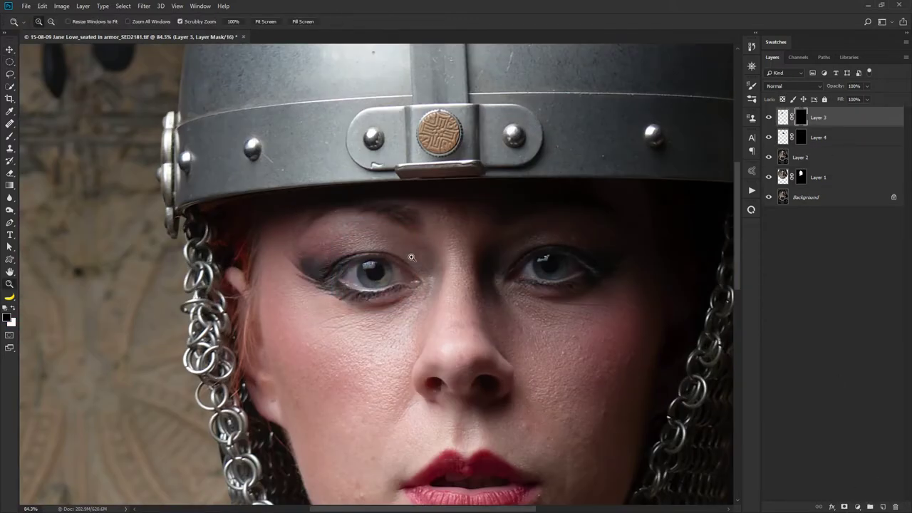
key("b")
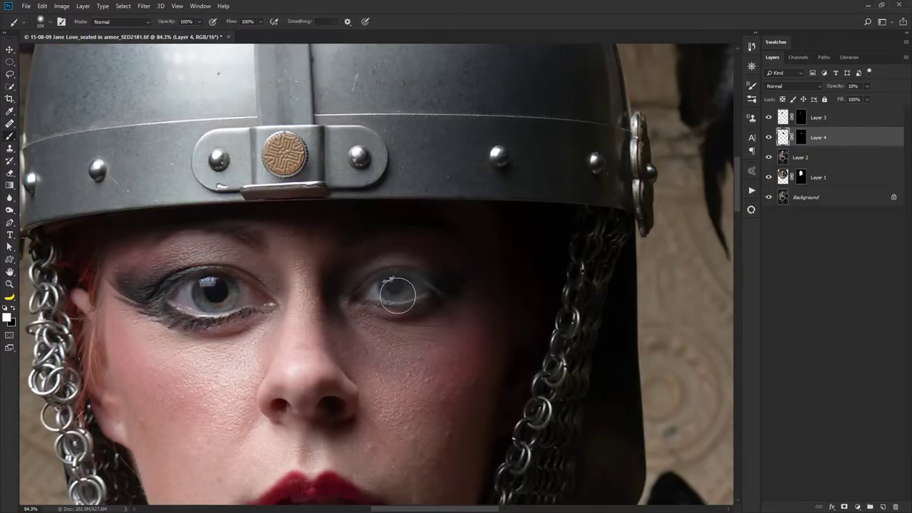
scroll(467, 245, "down", 3)
scroll(456, 246, "down", 1)
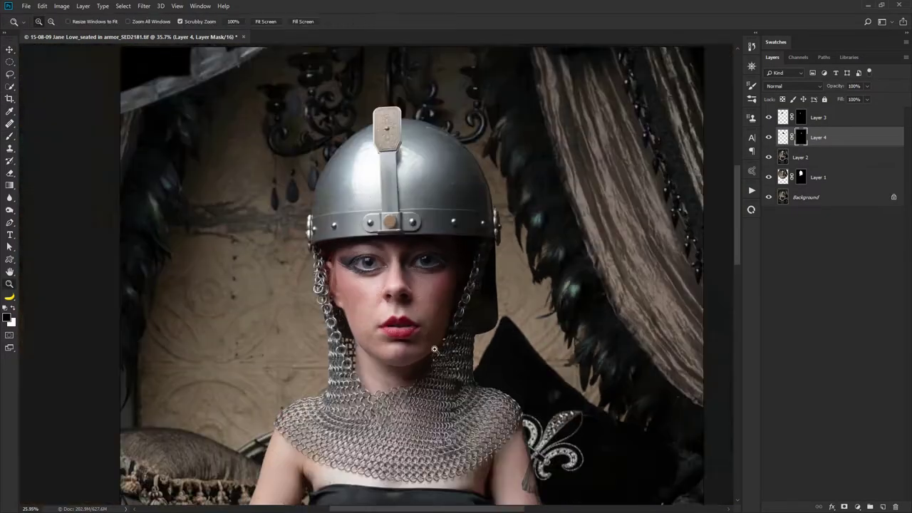
scroll(444, 249, "up", 3)
scroll(373, 224, "up", 1)
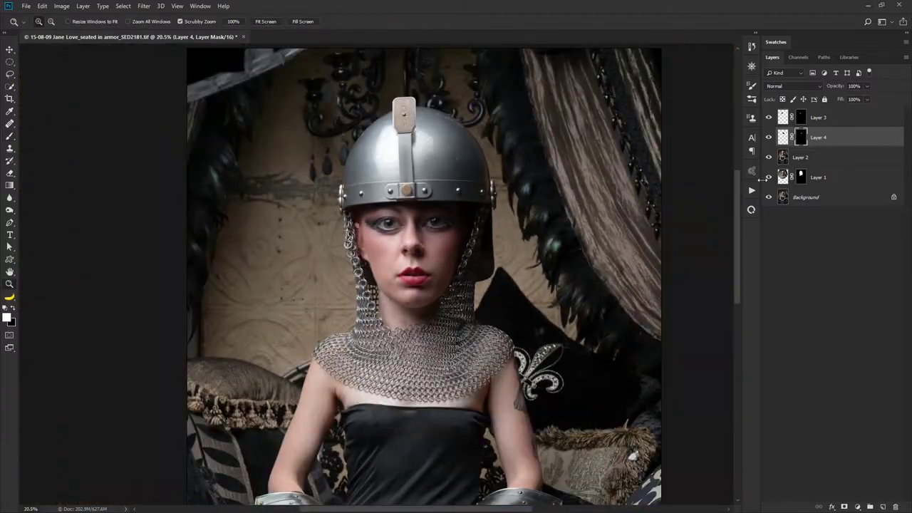
Liquify the face with Smile -37, then build High/Low layers with a 3-pixel blur on Low.
key("shift+ctrl+x")
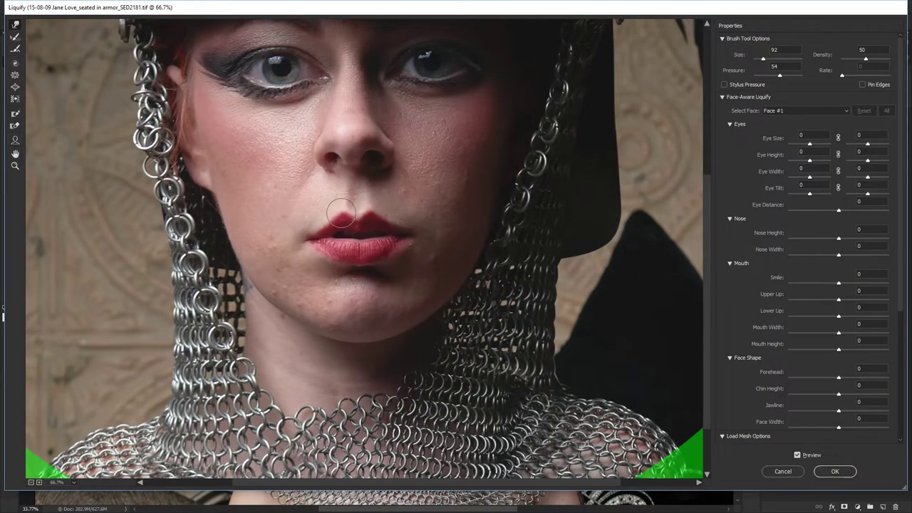
scroll(399, 243, "up", 2)
scroll(381, 221, "up", 2)
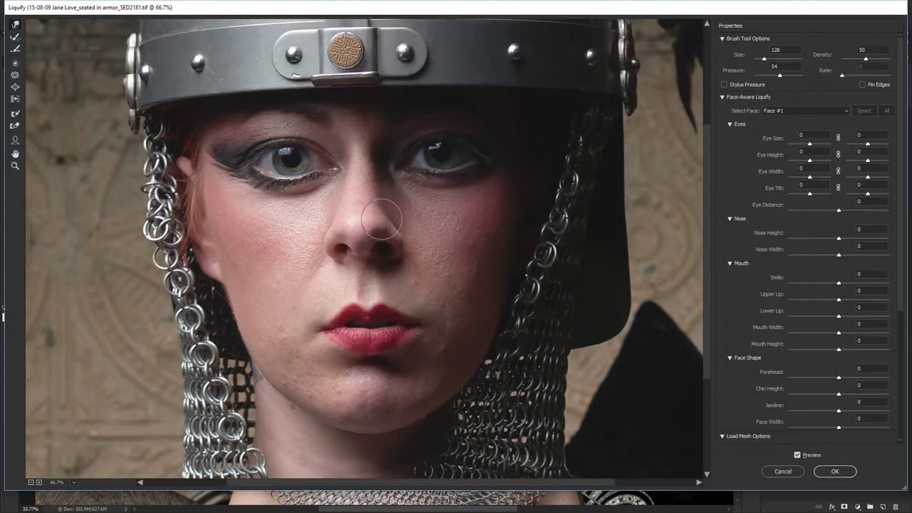
scroll(426, 240, "up", 1)
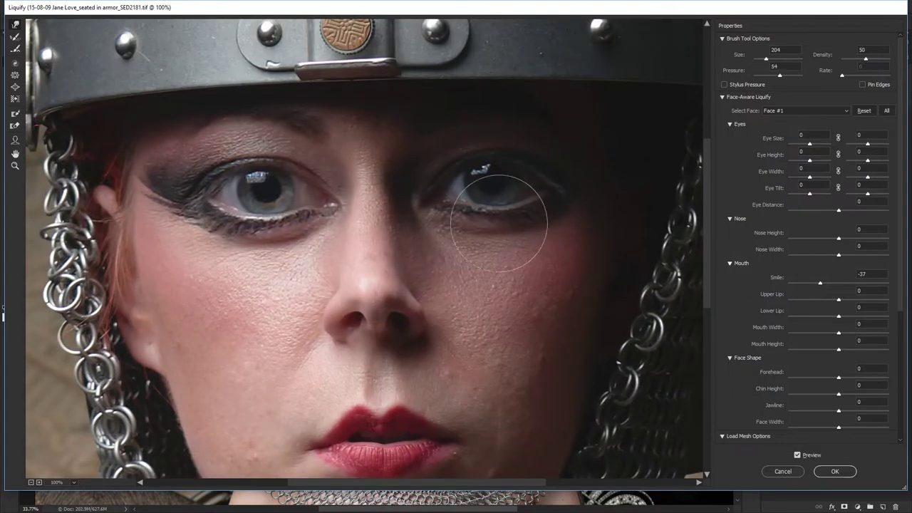
scroll(354, 294, "down", 2)
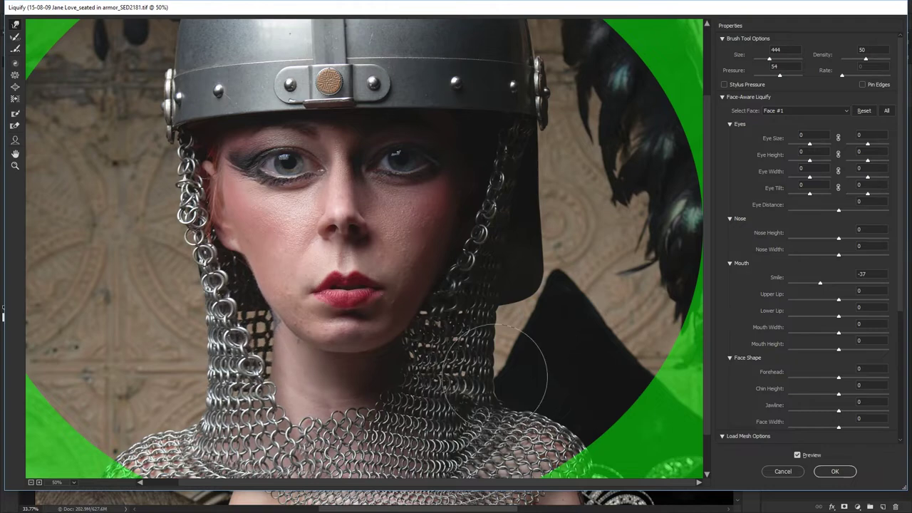
scroll(349, 221, "up", 2)
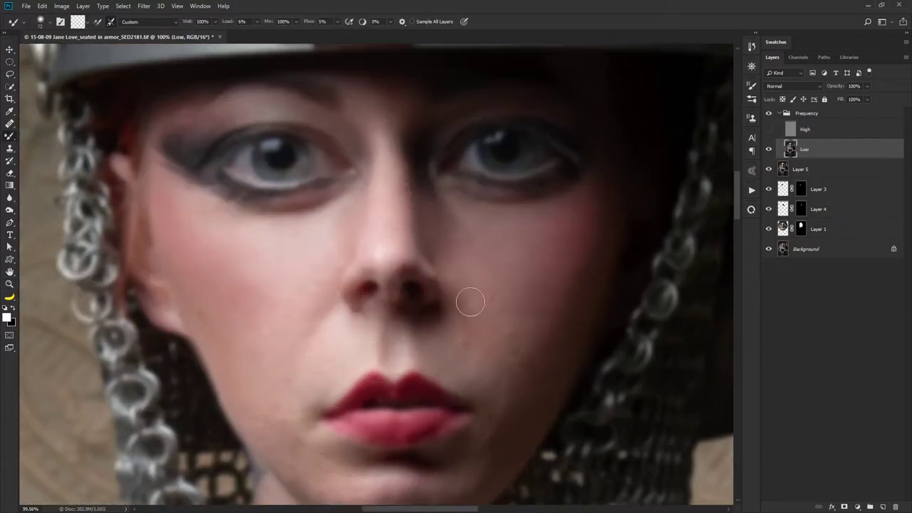
Blend the Low layer's face, neck and arm skin with a 5%-flow Mixer Brush.
scroll(463, 303, "down", 2)
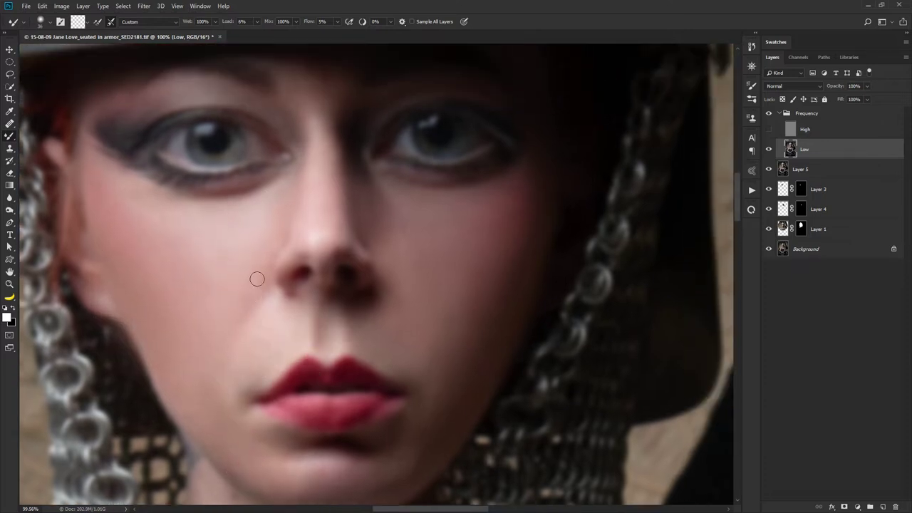
left_click_drag(259, 275, 297, 330)
scroll(297, 330, "down", 4)
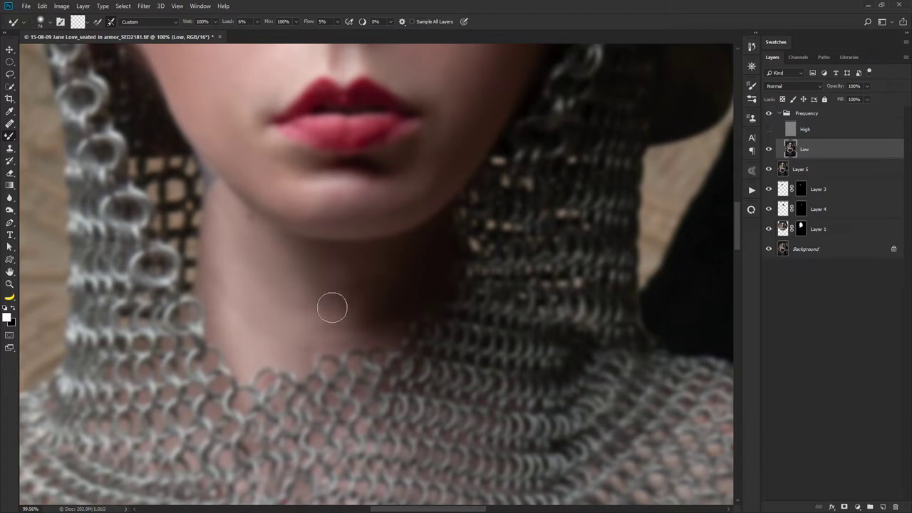
left_click_drag(446, 356, 406, 247)
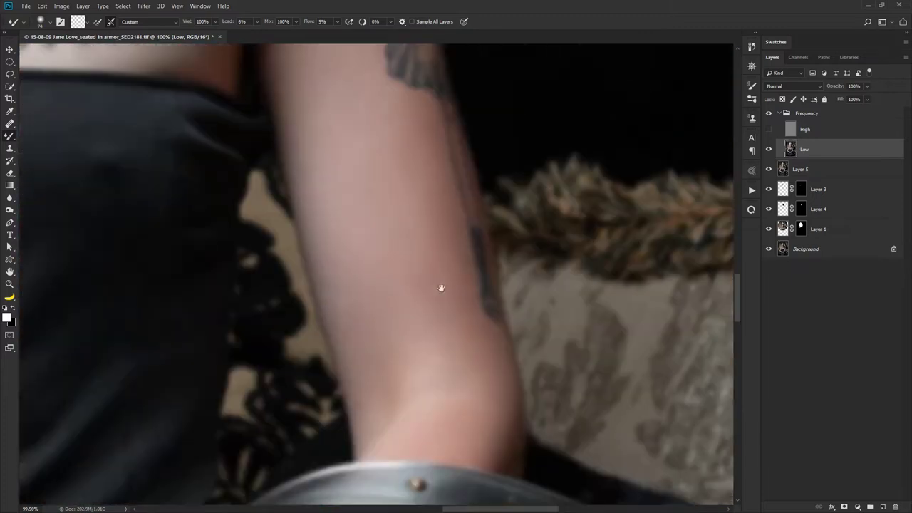
mouse_move(440, 287)
left_mouse_down()
mouse_move(208, 302)
mouse_move(490, 308)
left_mouse_up()
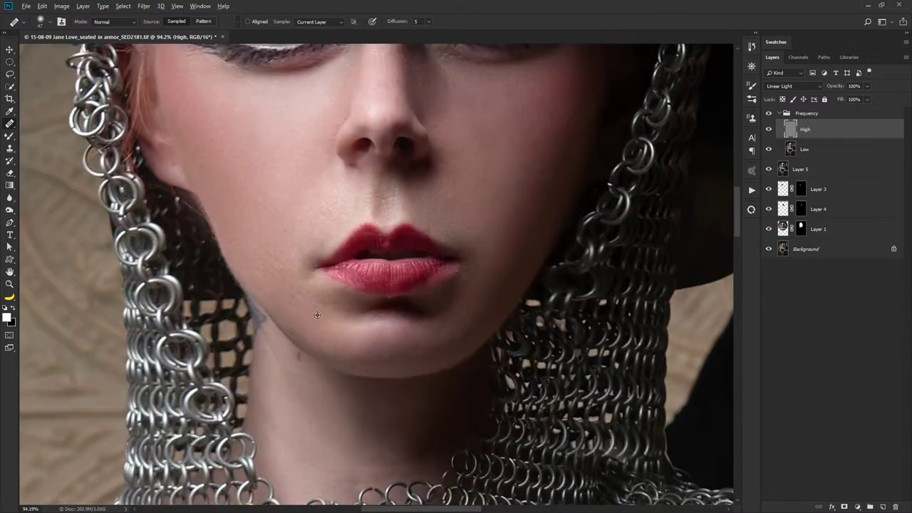
Heal lip and jaw blemishes on High, then group two masked Curves layers as Eye Help Layers.
scroll(335, 320, "down", 2)
scroll(399, 285, "down", 6)
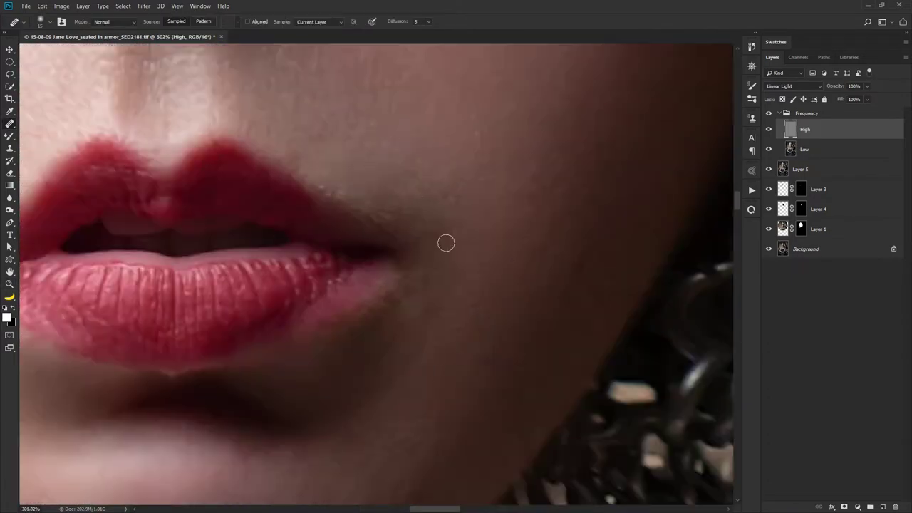
scroll(446, 243, "up", 5)
scroll(478, 224, "up", 3)
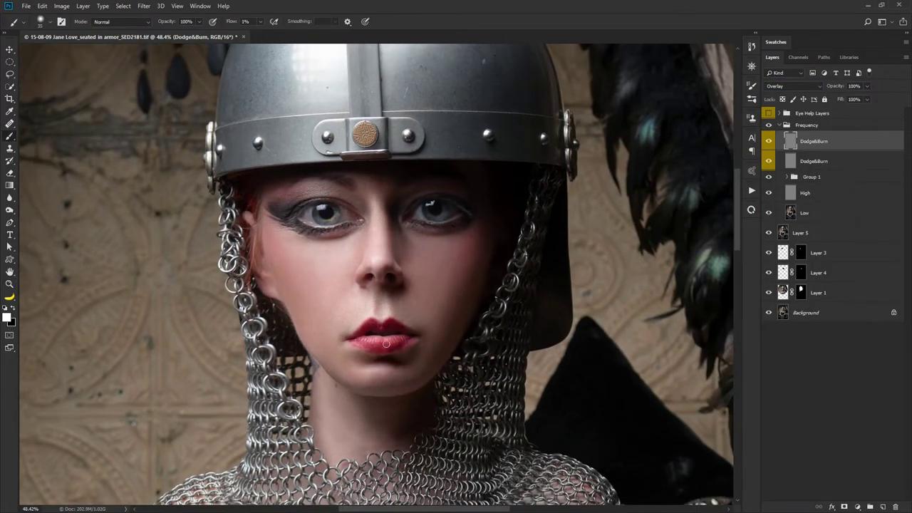
Dodge and burn the lips, chest and black dress on grey Overlay Dodge&Burn layers at 1% flow.
scroll(374, 304, "down", 3)
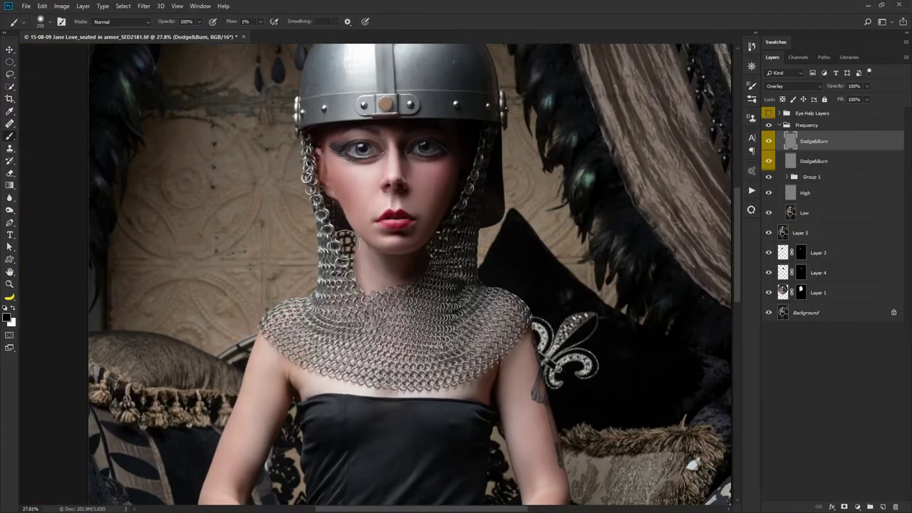
scroll(345, 244, "down", 3)
scroll(335, 285, "up", 5)
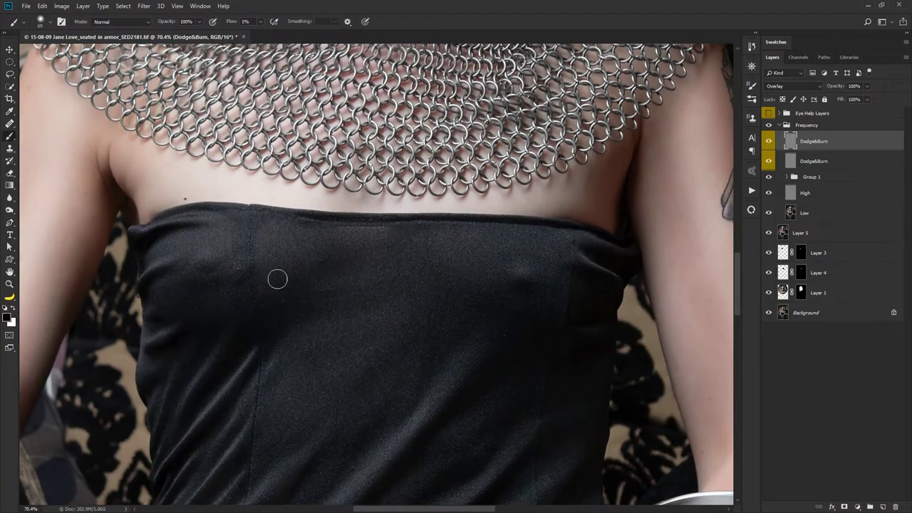
scroll(314, 303, "down", 5)
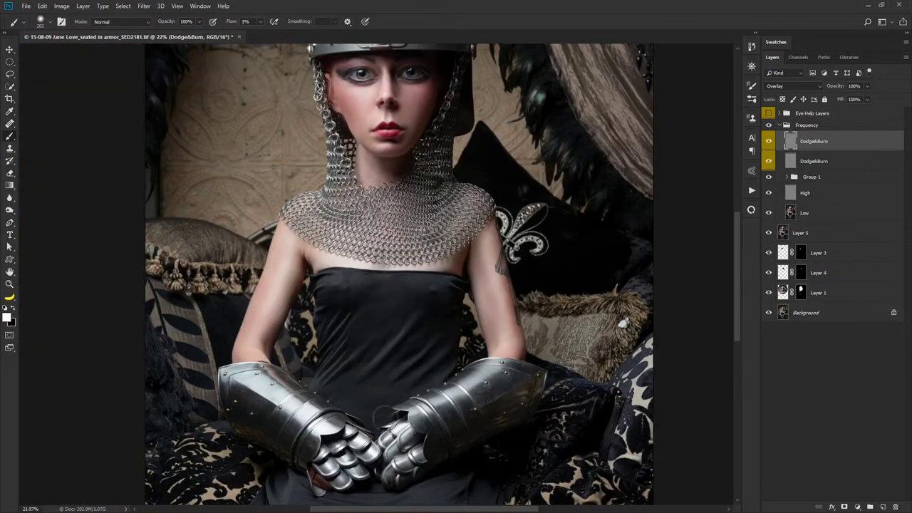
left_click_drag(421, 364, 414, 296)
scroll(356, 266, "down", 3)
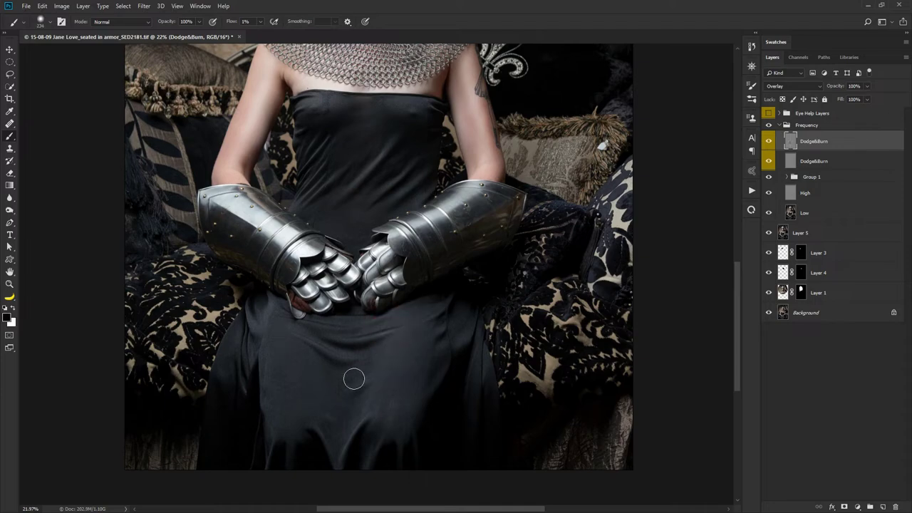
scroll(352, 378, "up", 2)
scroll(335, 214, "up", 5)
Stamp the visible layers into a new layer and load the Green channel view.
key("z")
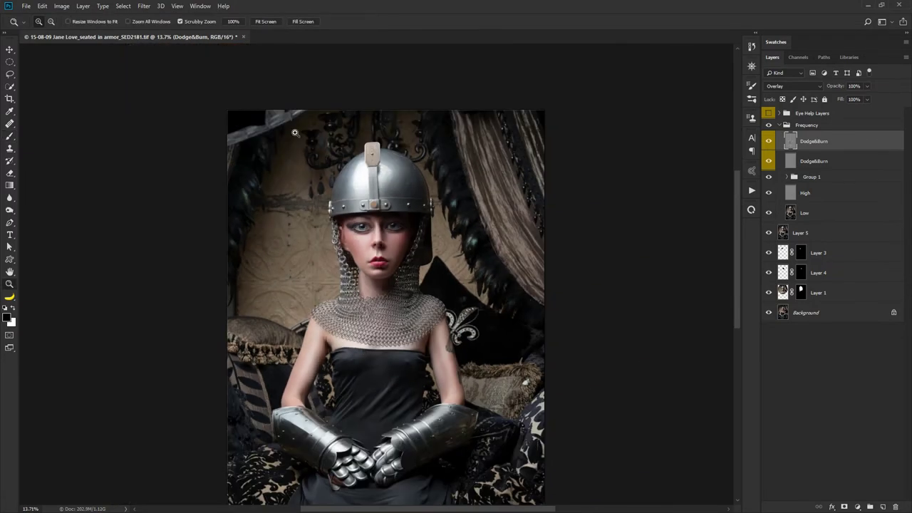
left_click_drag(309, 160, 249, 152)
key("ctrl+shift+alt+e")
scroll(296, 265, "up", 1)
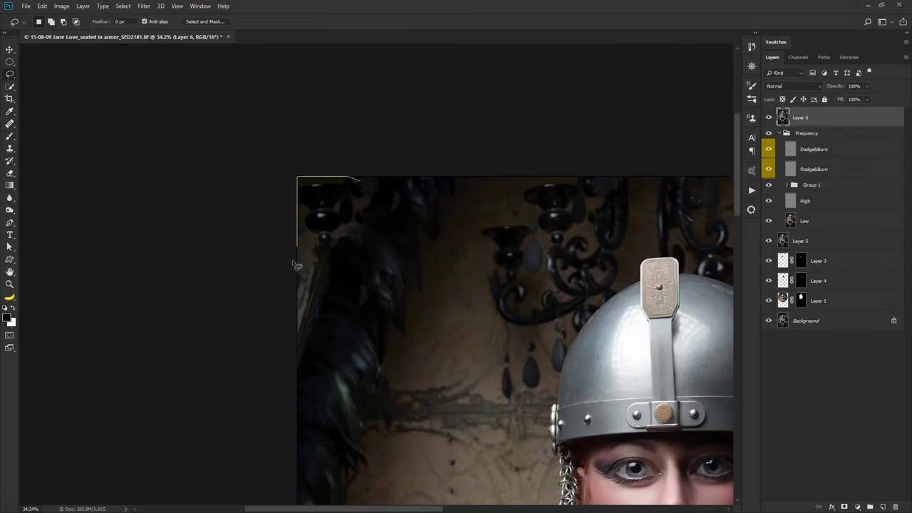
key("ctrl+d")
key("ctrl+0")
key("ctrl+4")
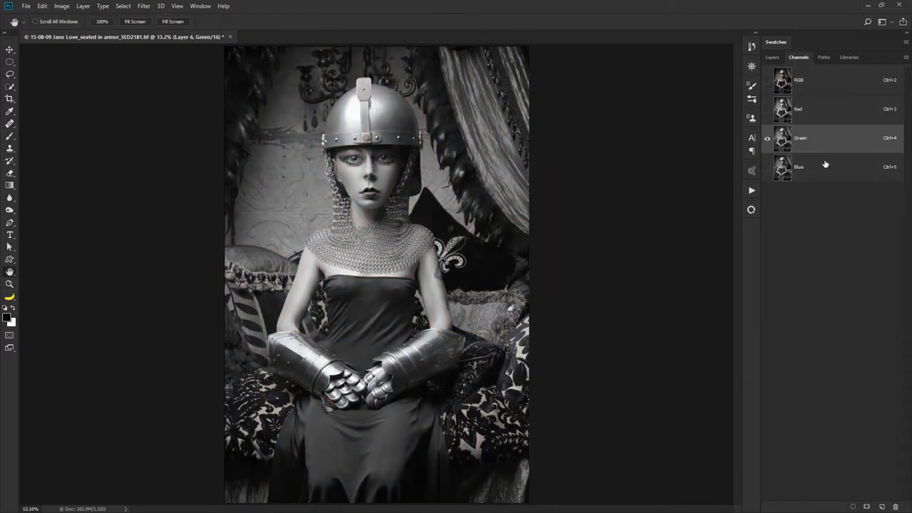
Brighten with Luminosity Curves, tint shadows via Color Balance, merge, save, and add a Hard Light layer.
left_click_drag(591, 242, 592, 230)
key("shift+alt+y")
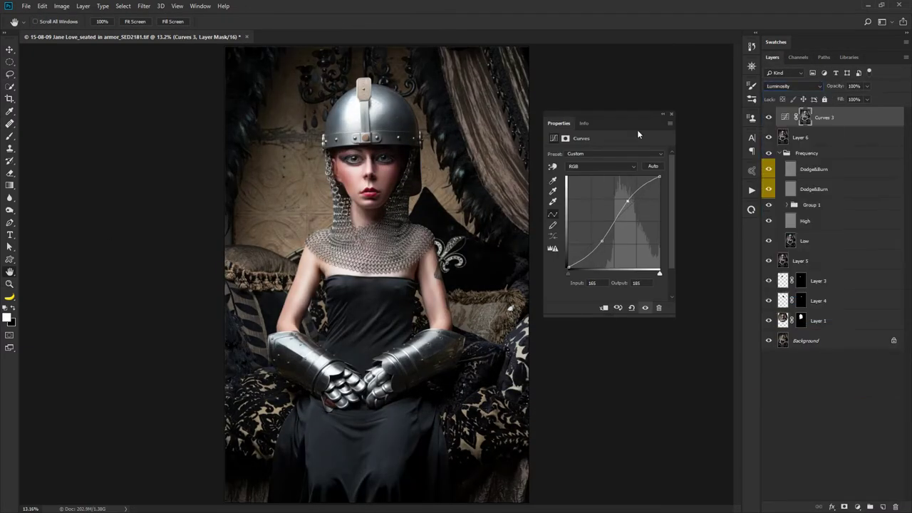
left_click(858, 507)
left_click(854, 424)
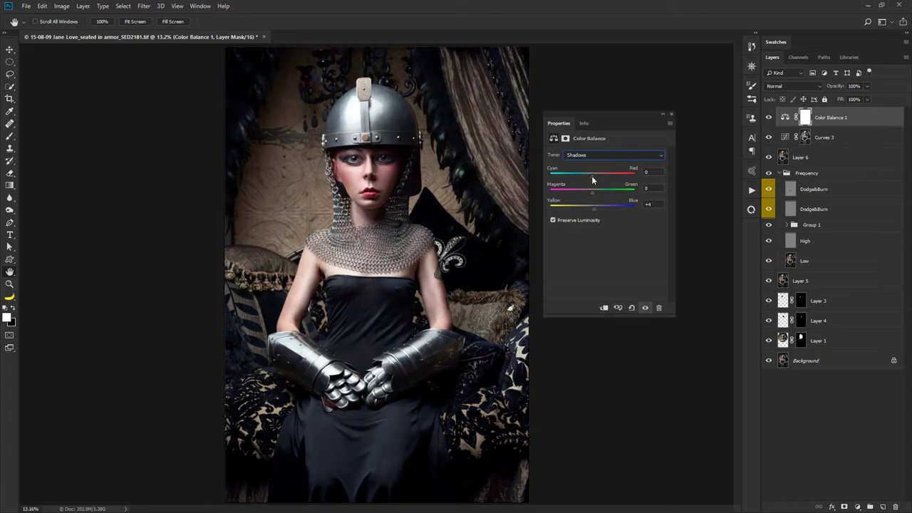
left_click_drag(600, 208, 596, 206)
key("ctrl+e")
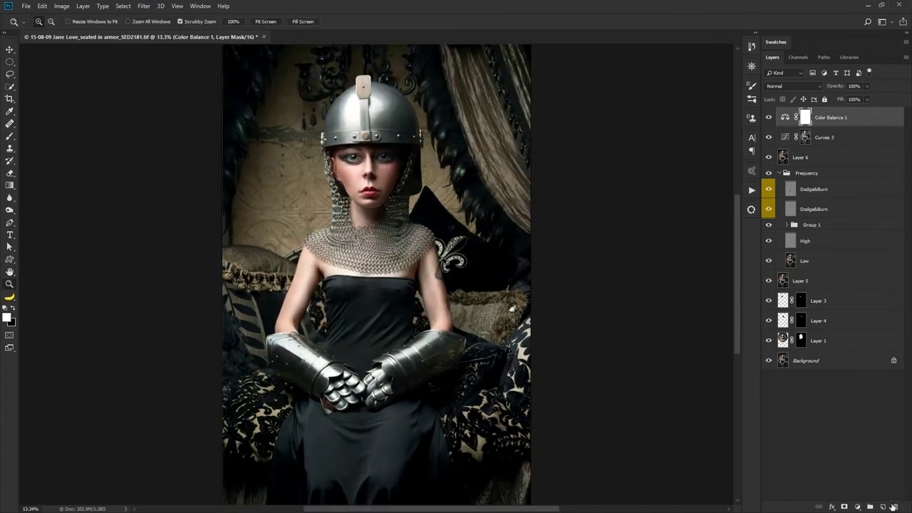
key("ctrl+s")
key("F4")
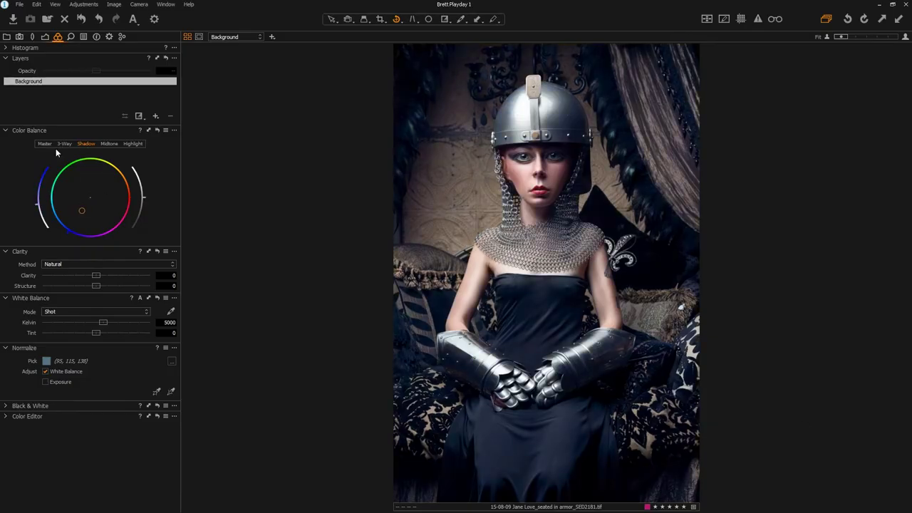
Brush an adjustment-layer mask over the chainmail collar, helmet and gauntlet.
left_click(50, 144)
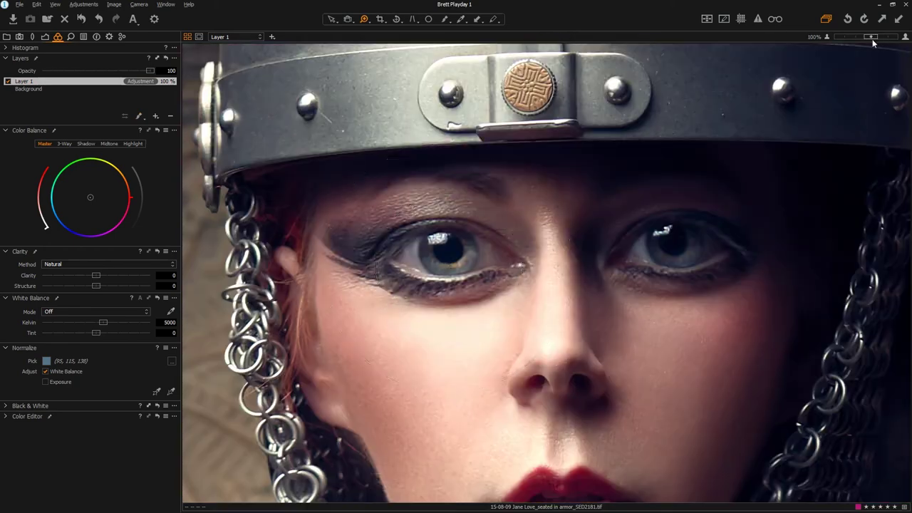
right_click(433, 264)
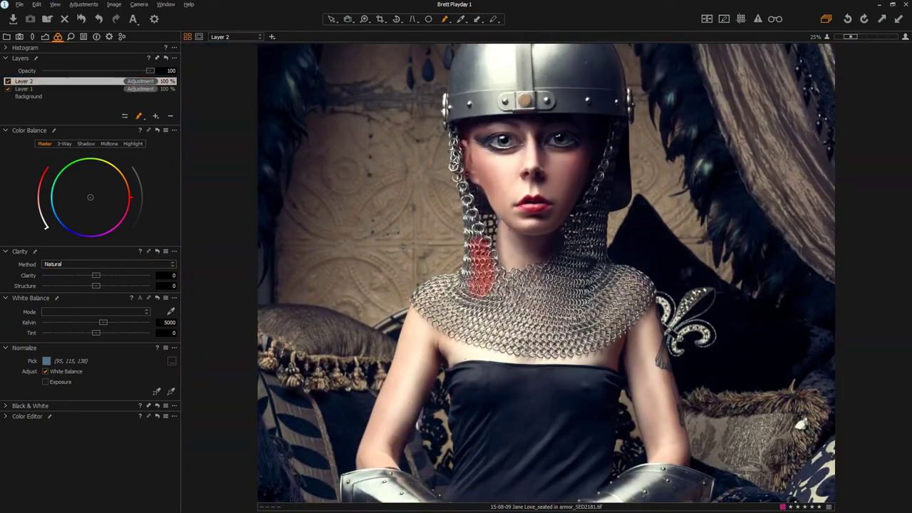
left_click_drag(485, 278, 437, 309)
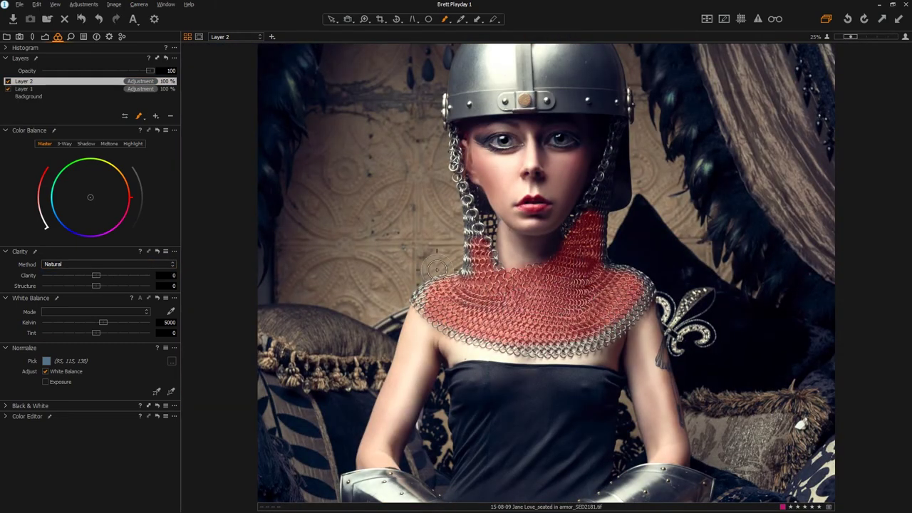
Set the masked area's clarity to Punch 41, structure 24, and add Layer 3 for the dress.
left_click(129, 264)
left_click(139, 275)
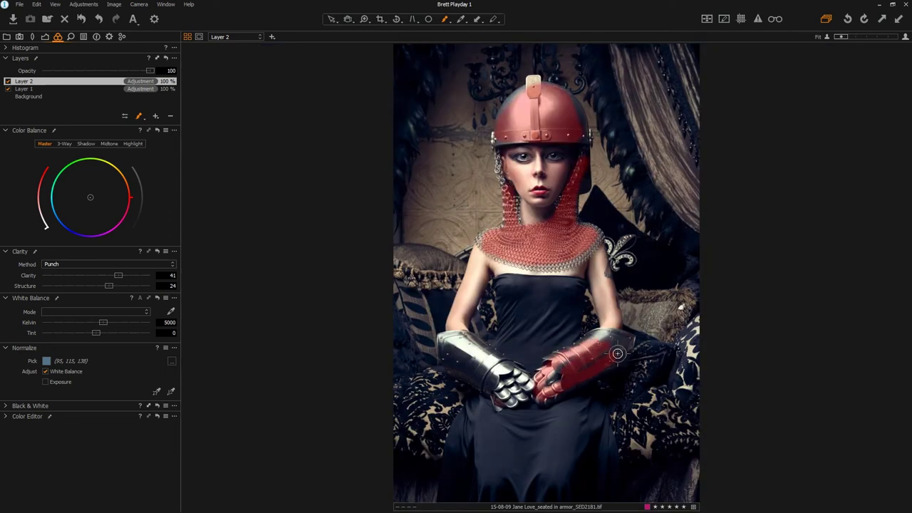
left_click(155, 116)
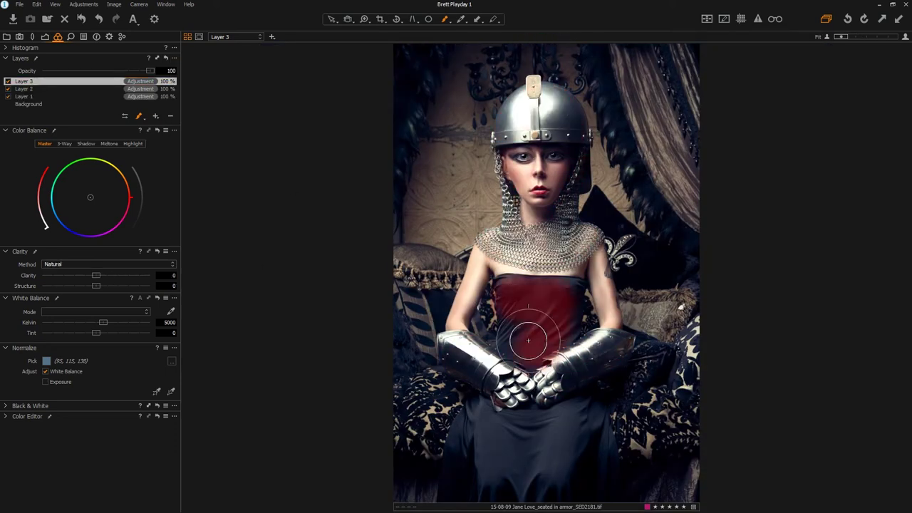